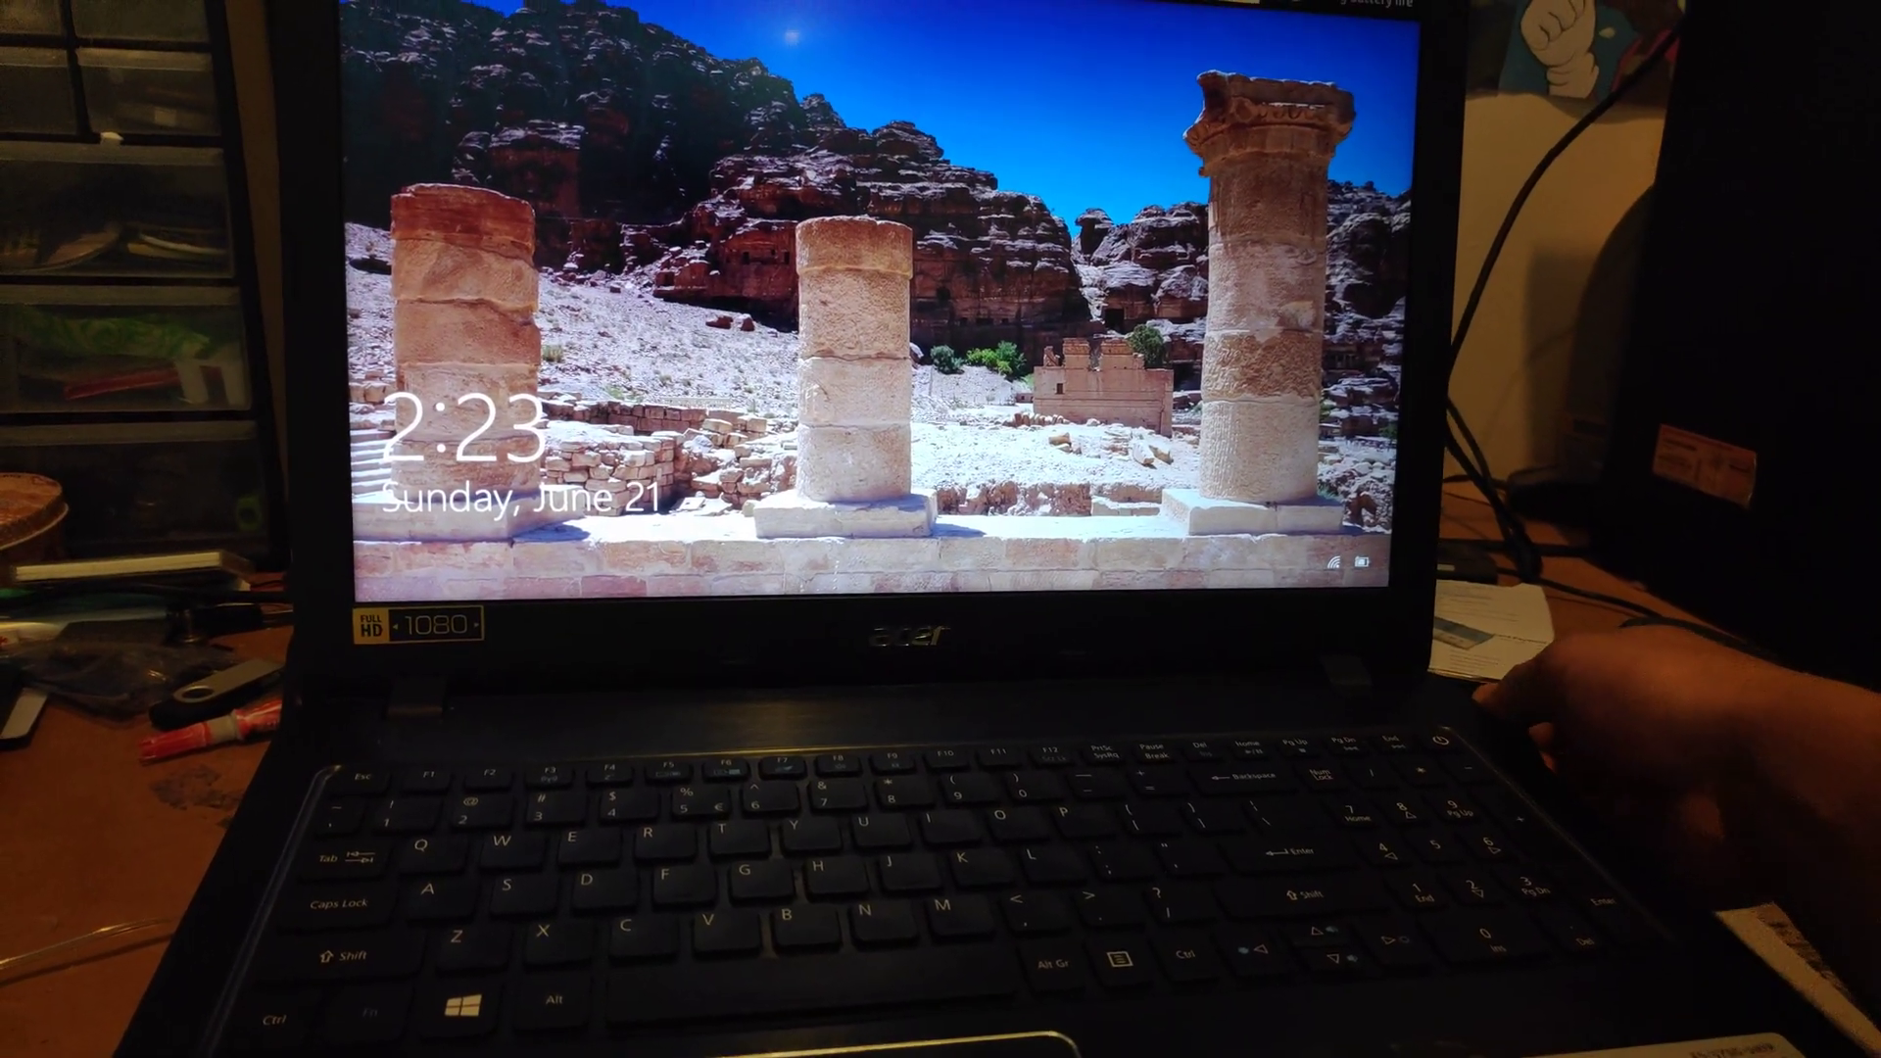
key("XF86PowerOff")
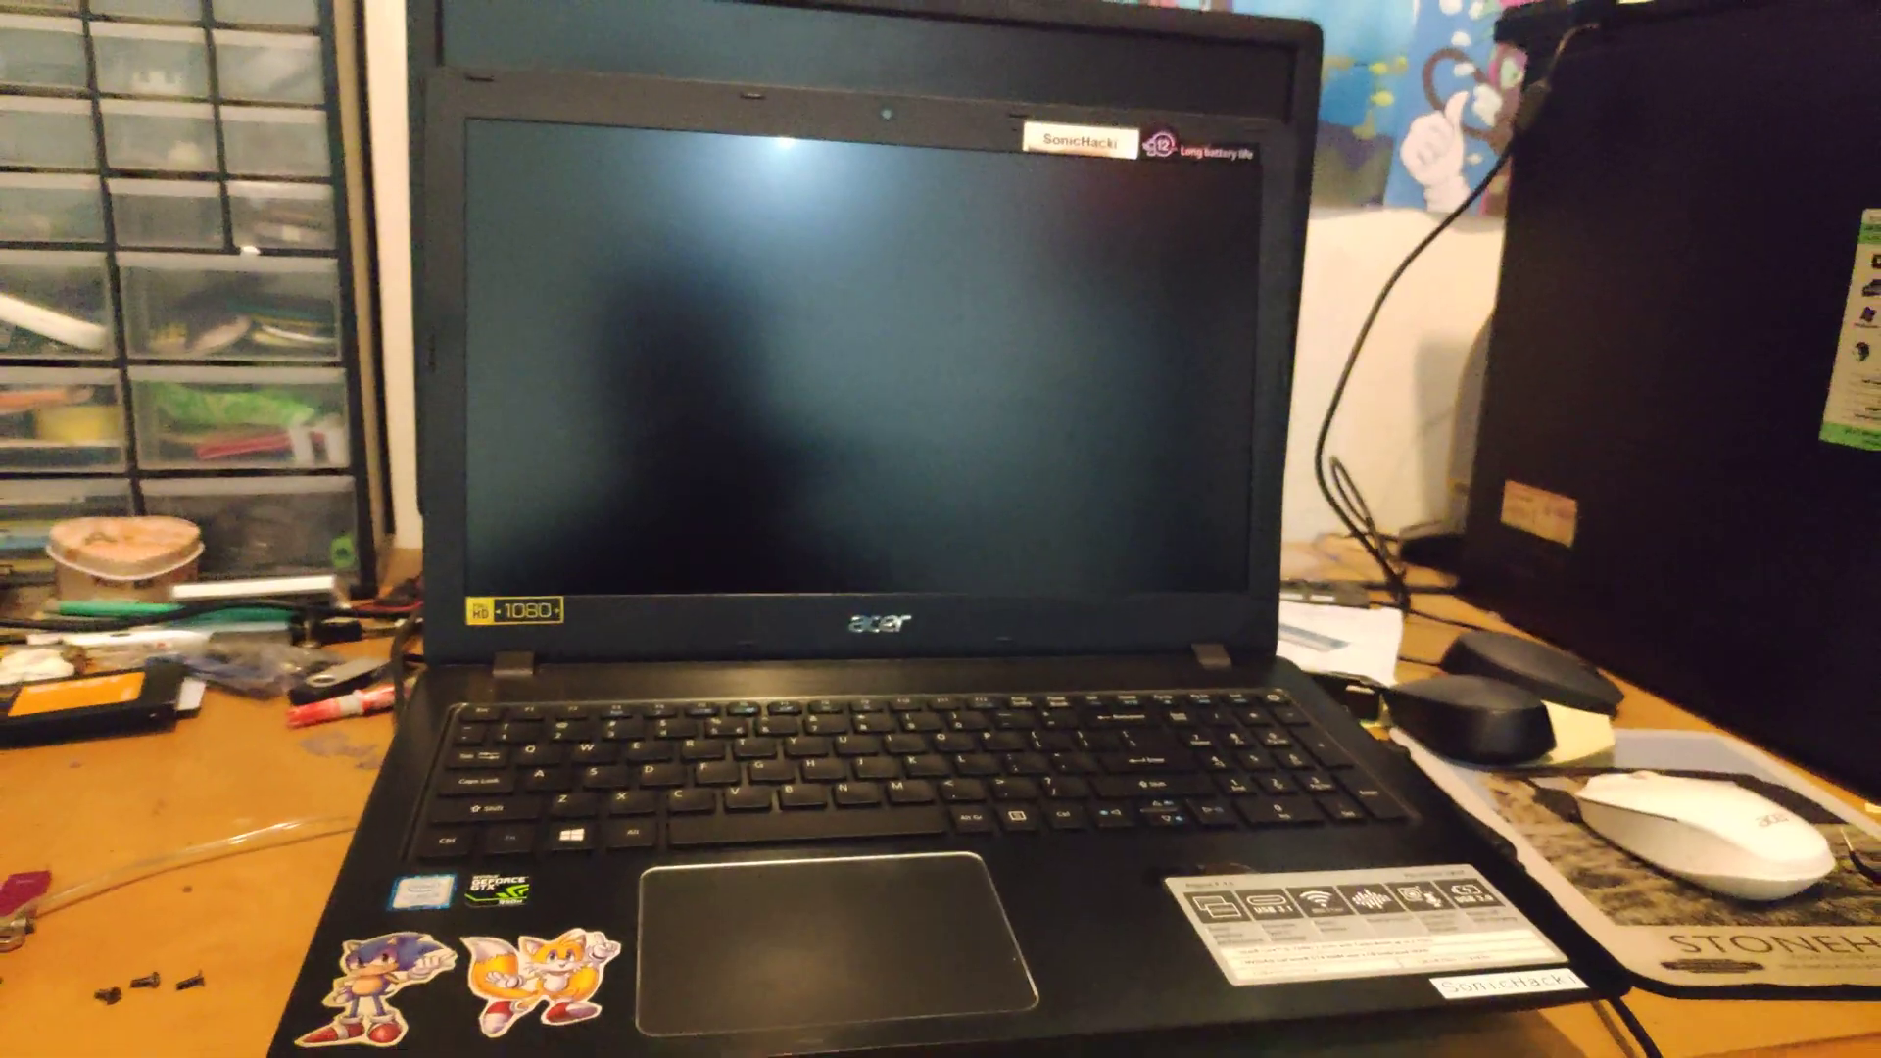